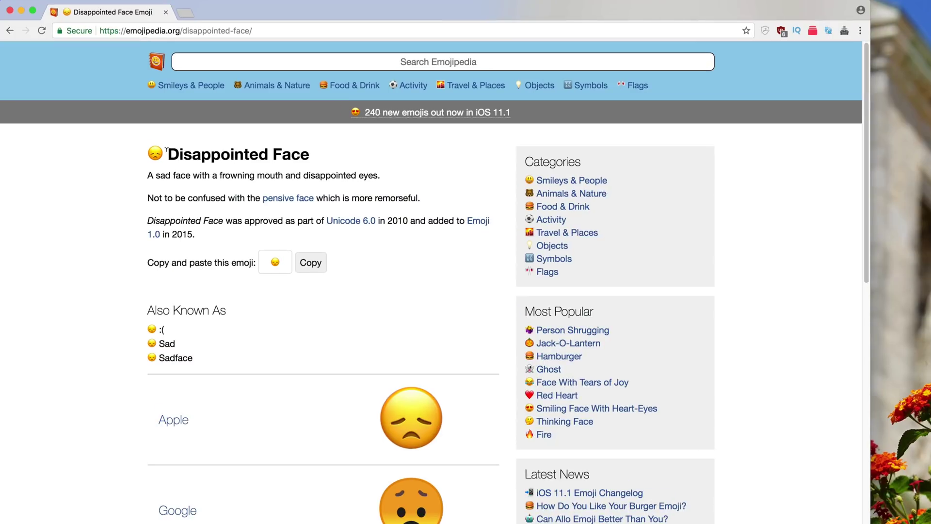
# Copy the Disappointed Face emoji from Emojipedia in Chrome and paste it into the Tweetbot draft.
pyautogui.doubleClick(147, 141)
pyautogui.press('super+c')
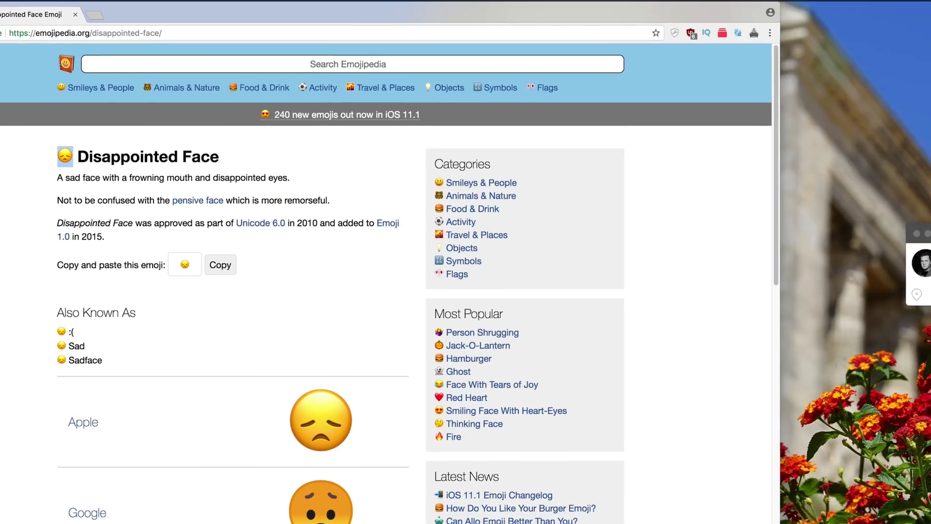
pyautogui.press('super+v')
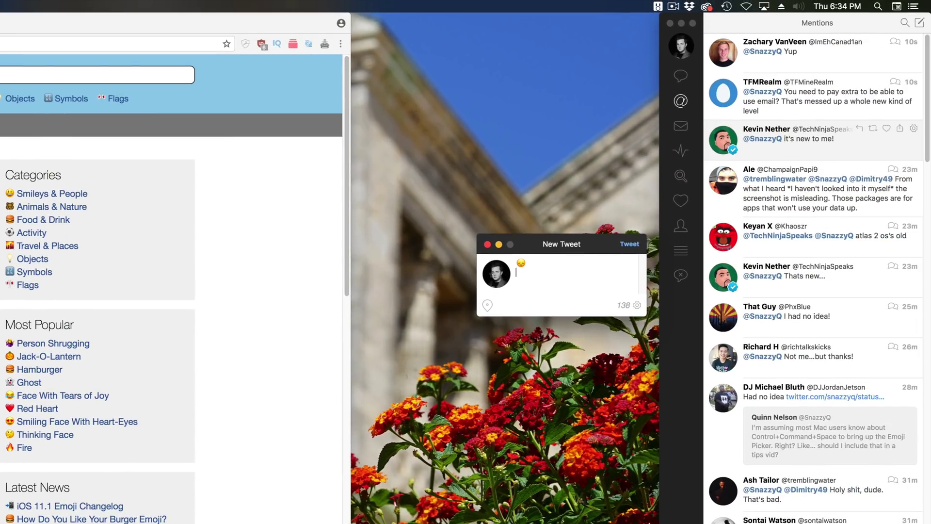
# Hide Chrome and insert a nose emoji from the Character Viewer into the tweet.
pyautogui.click(288, 266)
pyautogui.press('super+h')
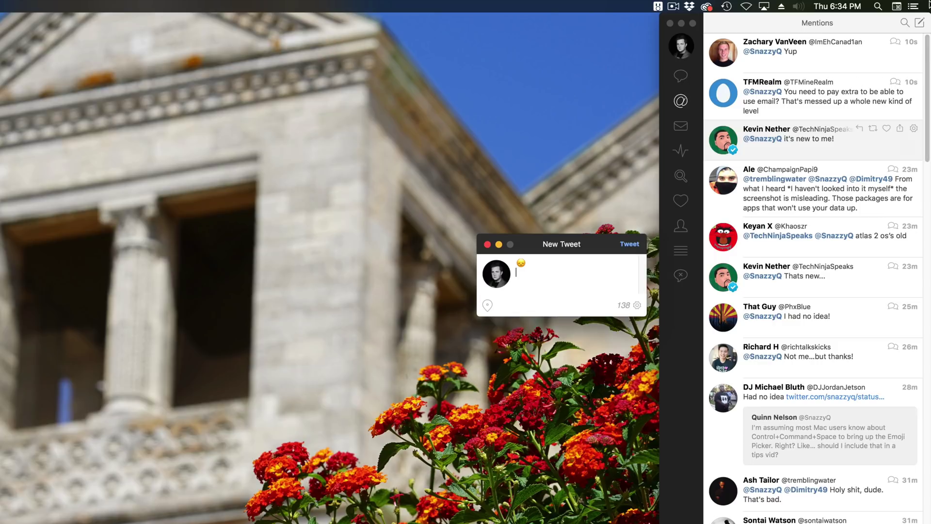
pyautogui.click(896, 6)
pyautogui.click(841, 20)
pyautogui.scroll(-5, 265, 287)
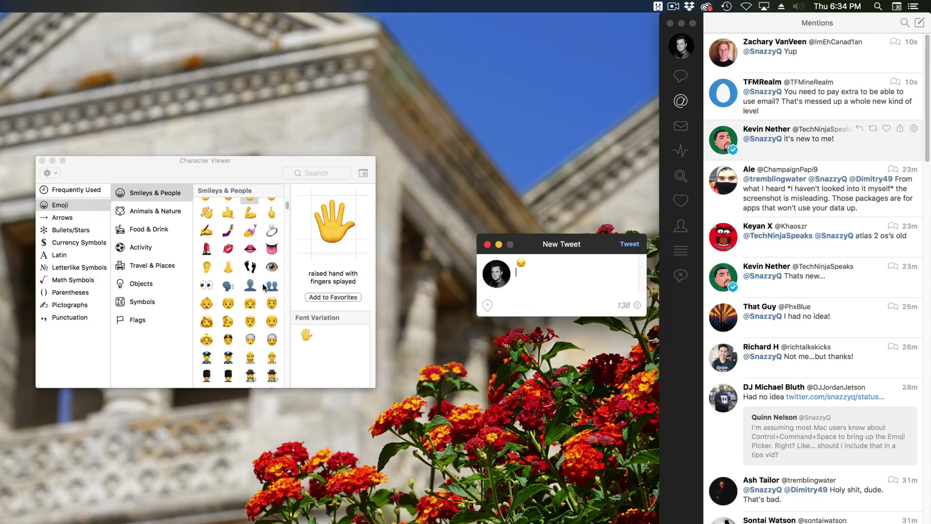
pyautogui.click(228, 266)
pyautogui.press('Return')
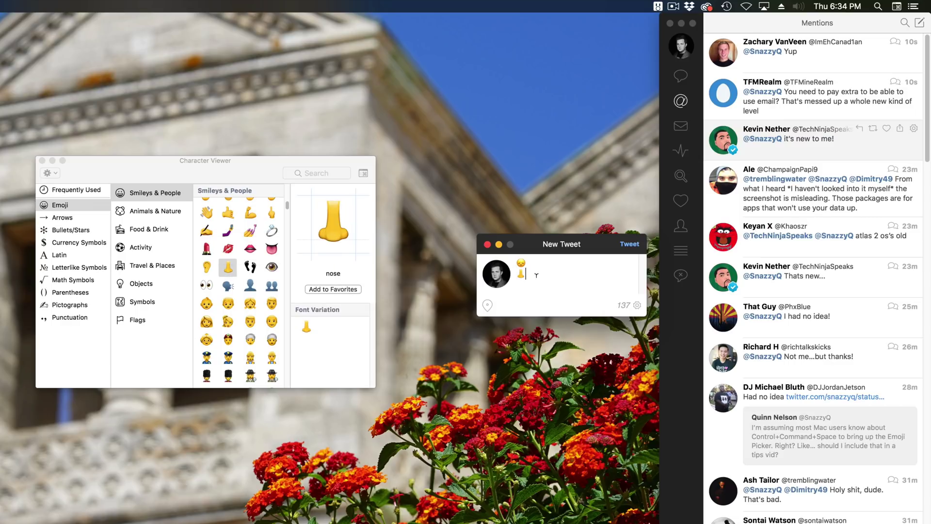
pyautogui.click(42, 160)
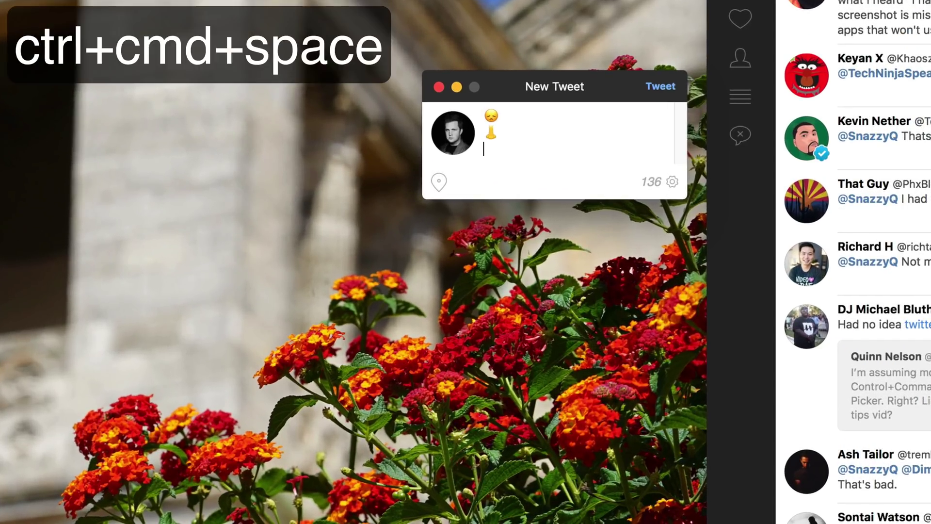
# Browse the emoji picker's categories, then search 'sad' and insert the crying face emoji.
pyautogui.press('ctrl+super+space')
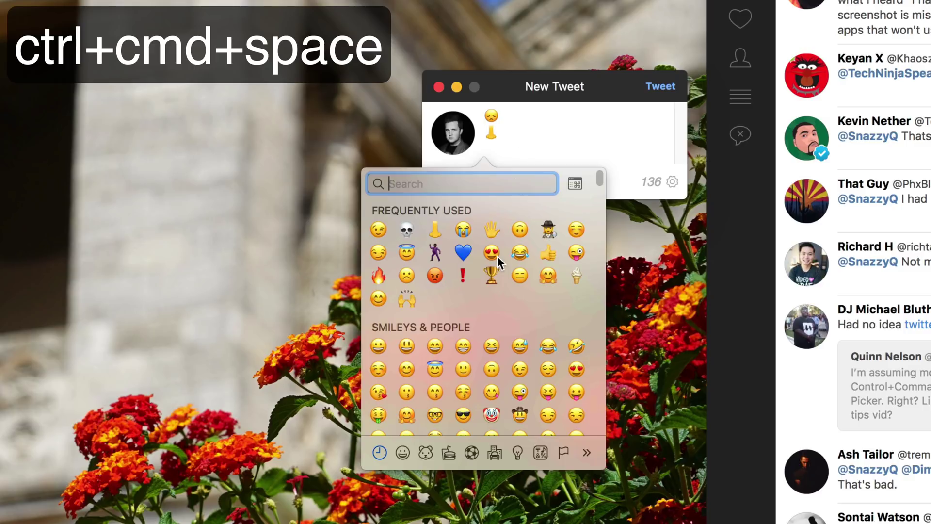
pyautogui.scroll(-5, 498, 257)
pyautogui.scroll(6, 498, 258)
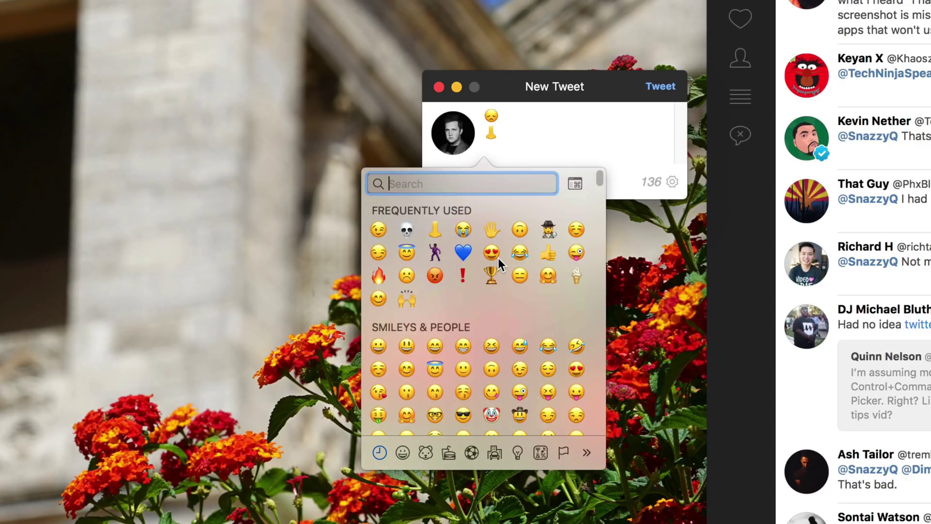
pyautogui.click(407, 451)
pyautogui.click(472, 452)
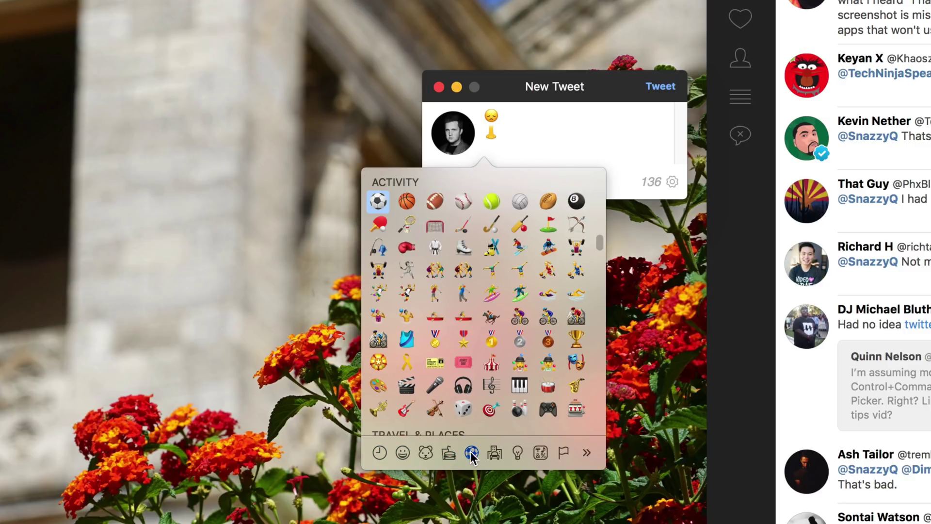
pyautogui.click(381, 452)
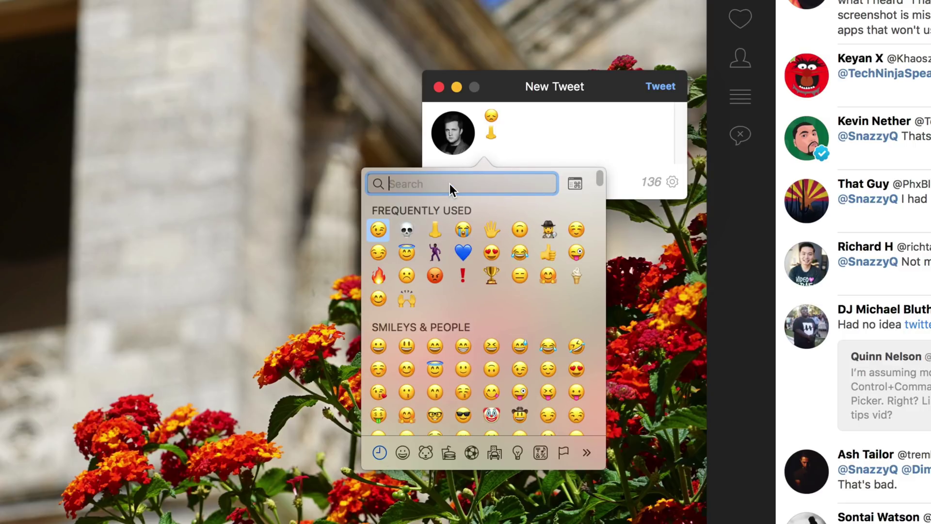
pyautogui.write('sad')
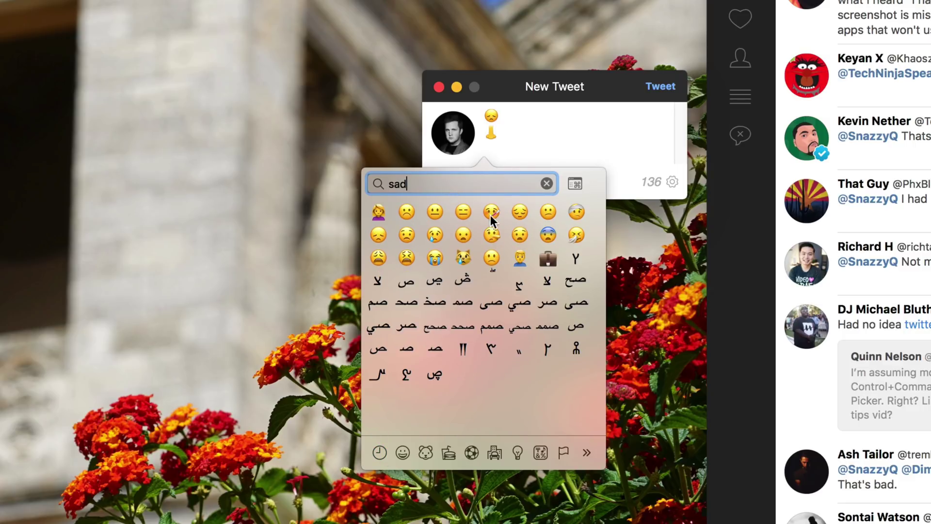
pyautogui.click(438, 237)
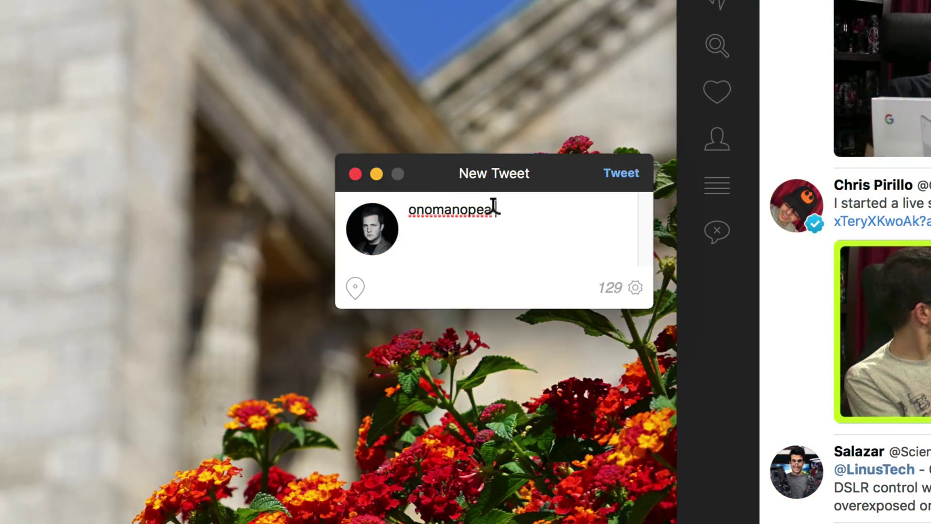
# Delete the misspelled word, type 'ono' and pick 'onomatopoeia' from the F5 completions.
pyautogui.rightClick(488, 208)
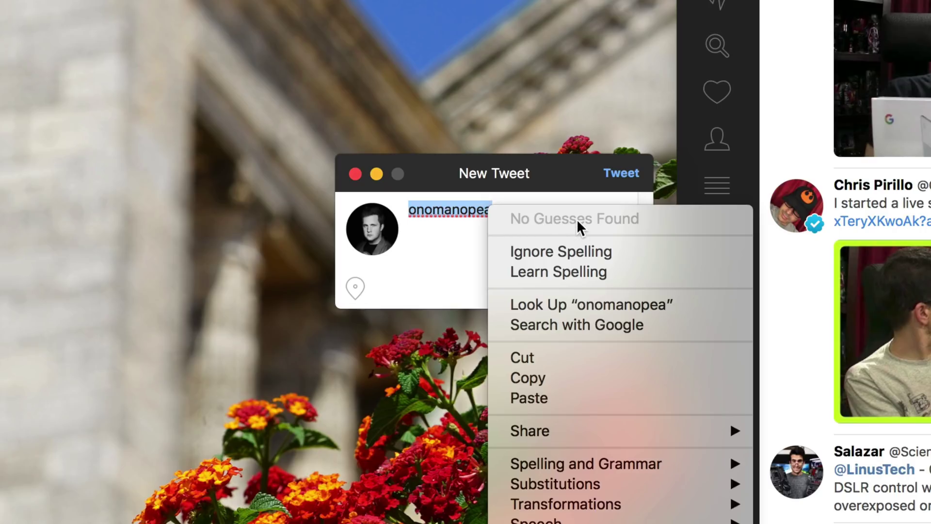
pyautogui.press('Escape')
pyautogui.press('BackSpace')
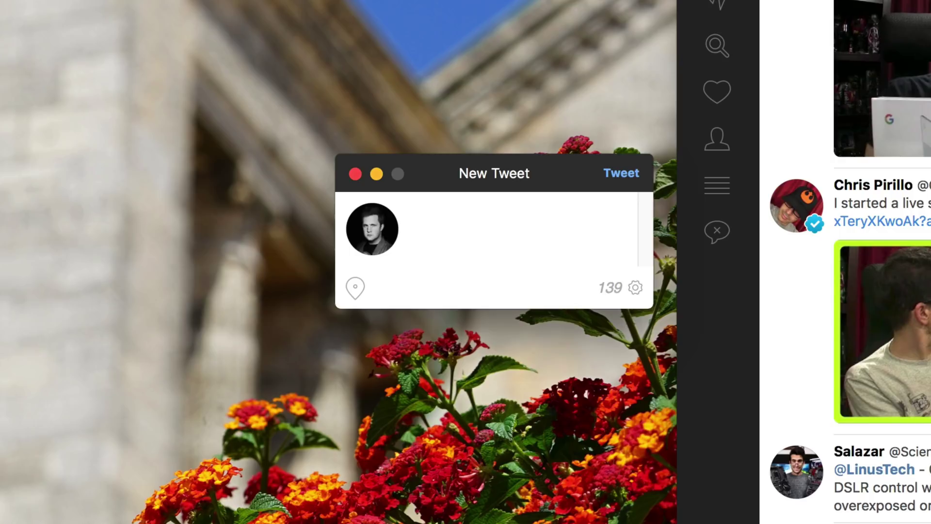
pyautogui.write('ono')
pyautogui.press('F5')
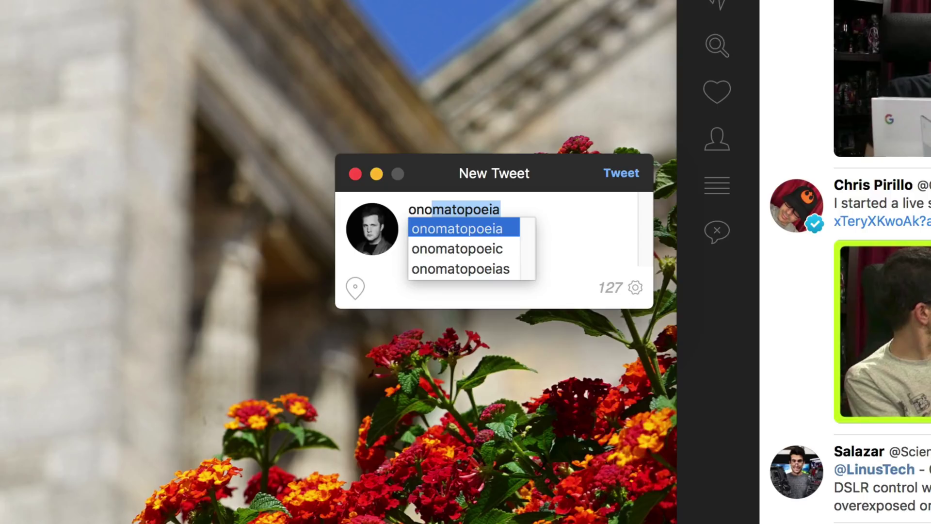
pyautogui.press('Down')
pyautogui.press('Down')
pyautogui.press('Up')
pyautogui.press('Up')
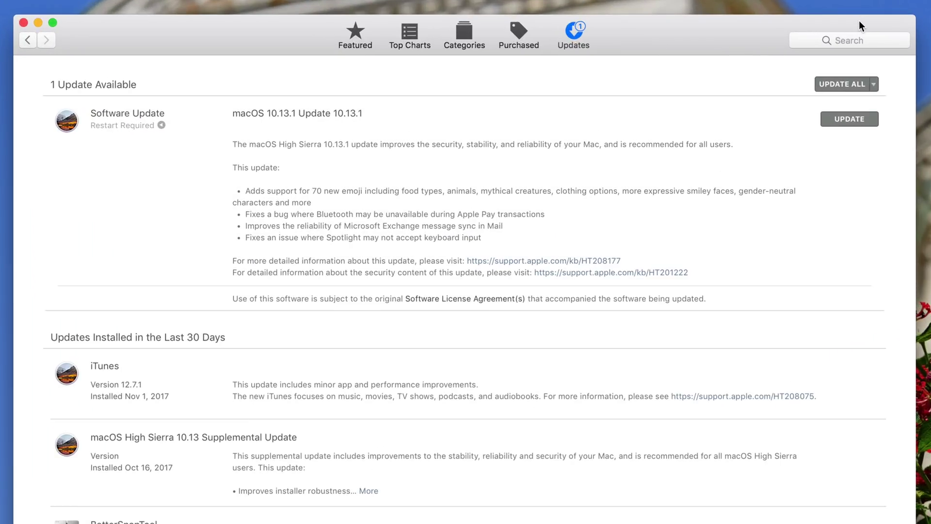
# Quit the App Store and search Spotlight for 'termin' to find Terminal.
pyautogui.press('super+q')
pyautogui.press('super+space')
pyautogui.write('termin')
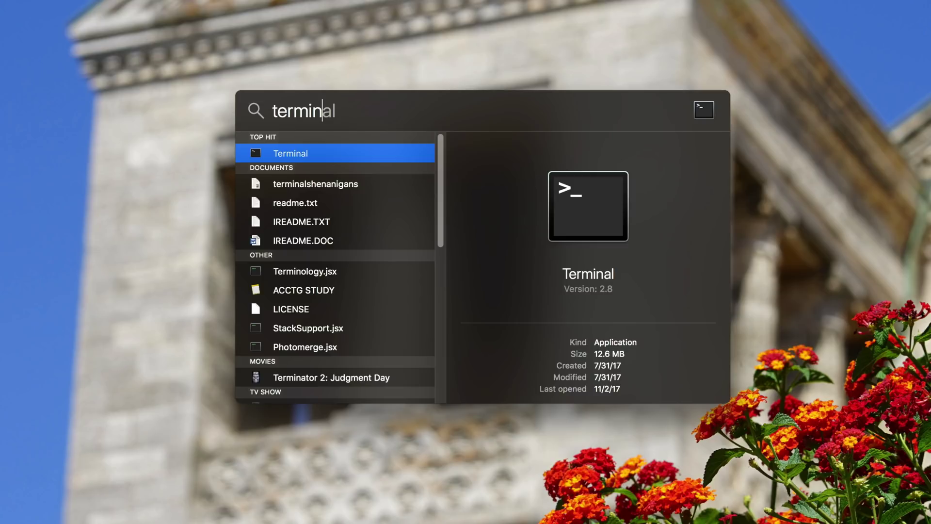
# Open Terminal and paste the Software Update ScheduleFrequency command, trying the value 7.
pyautogui.press('Return')
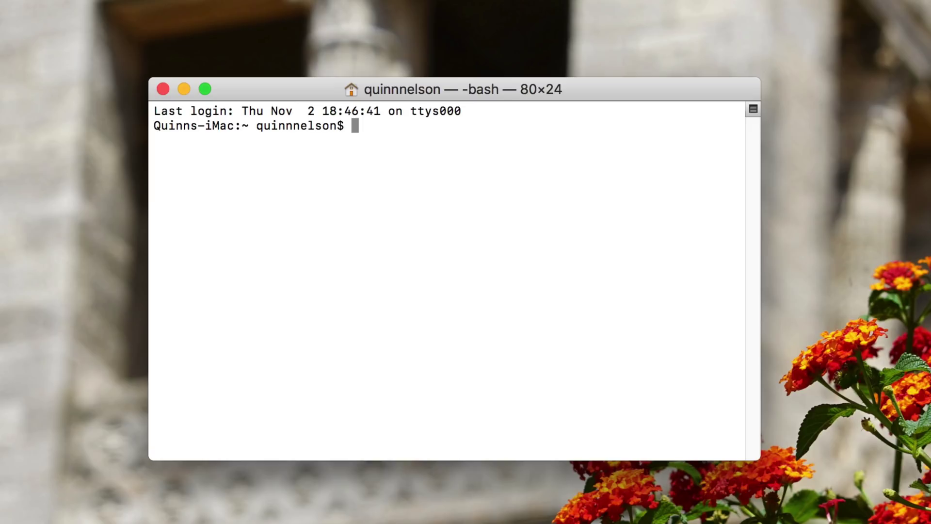
pyautogui.press('super+v')
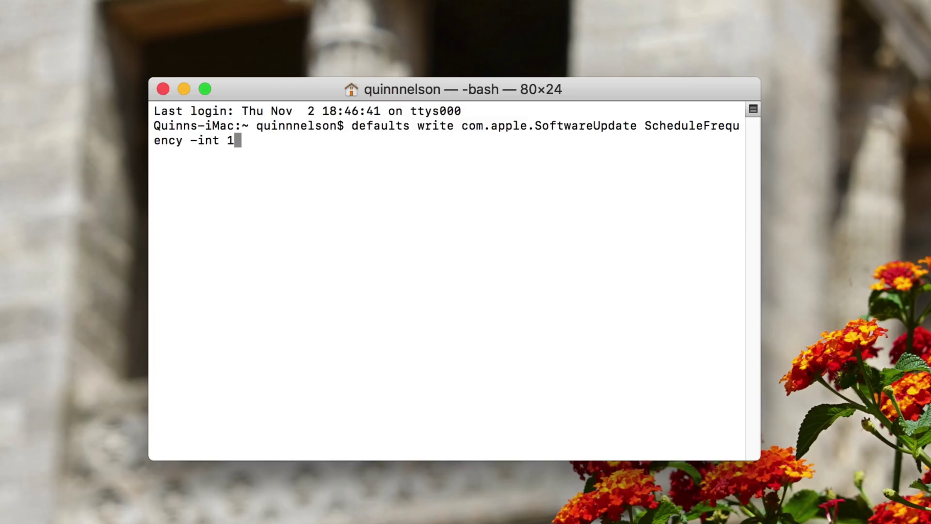
pyautogui.press('BackSpace')
pyautogui.write('7')
# Try frequency values 2, 1 and 720, then run the command with -int 1.
pyautogui.press('BackSpace')
pyautogui.write('2')
pyautogui.press('BackSpace')
pyautogui.write('1')
pyautogui.press('BackSpace')
pyautogui.write('720')
pyautogui.press('BackSpace')
pyautogui.press('BackSpace')
pyautogui.press('BackSpace')
pyautogui.write('1')
pyautogui.press('Return')
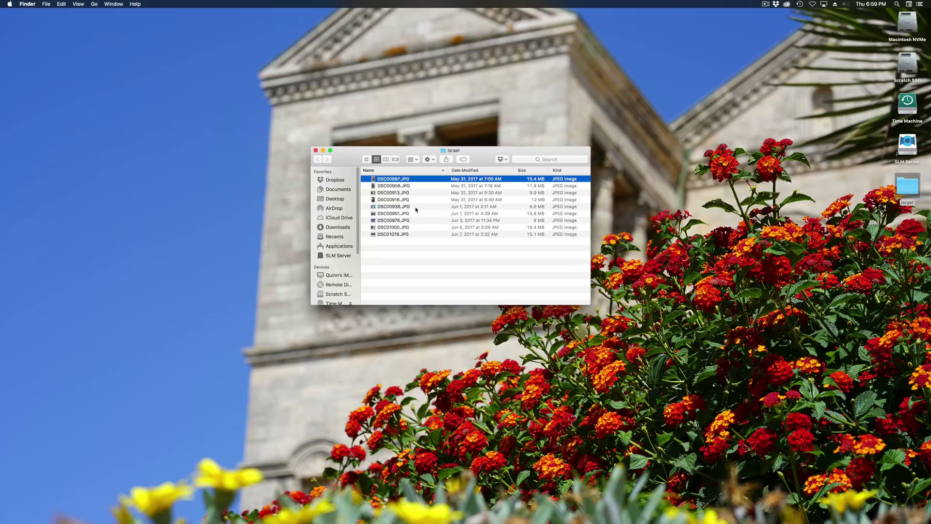
# Quick Look through DSC00897.JPG and the following photos, then select all nine JPGs.
pyautogui.press('space')
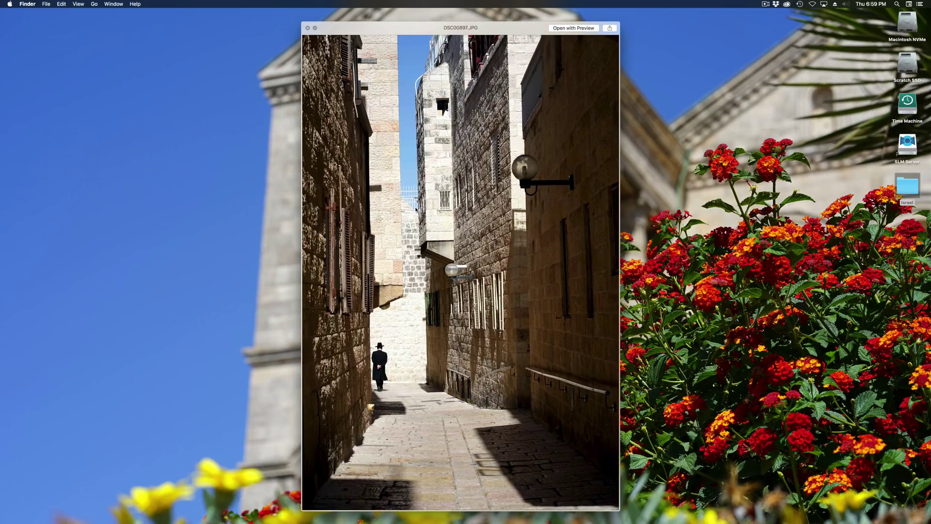
pyautogui.press('Down')
pyautogui.press('Down')
pyautogui.press('Down')
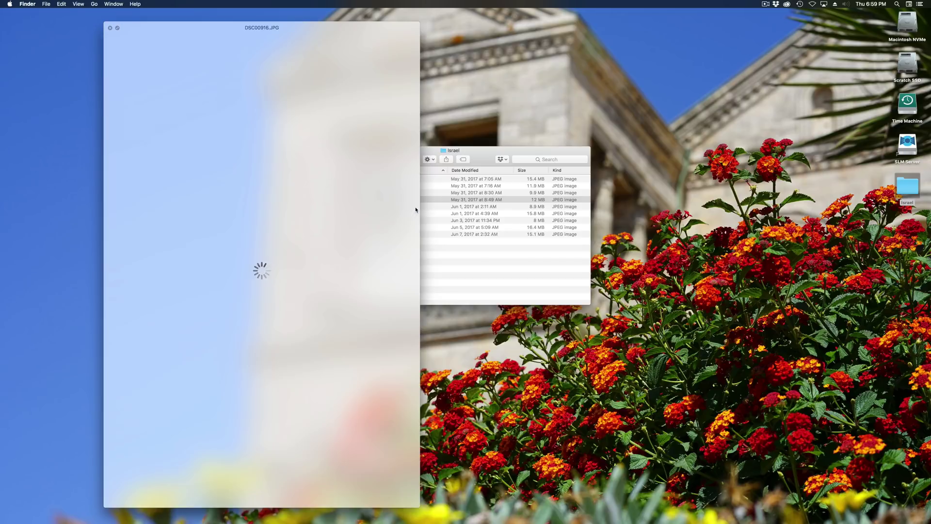
pyautogui.press('Down')
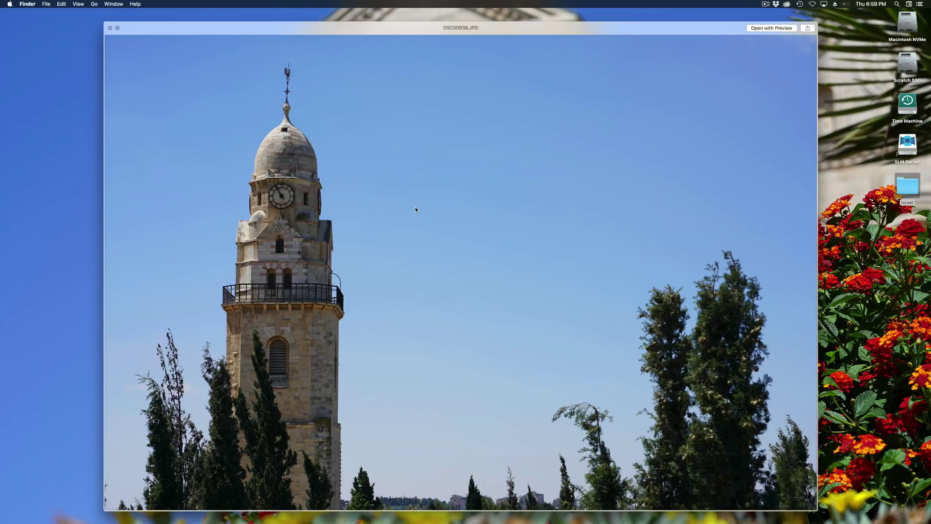
pyautogui.press('space')
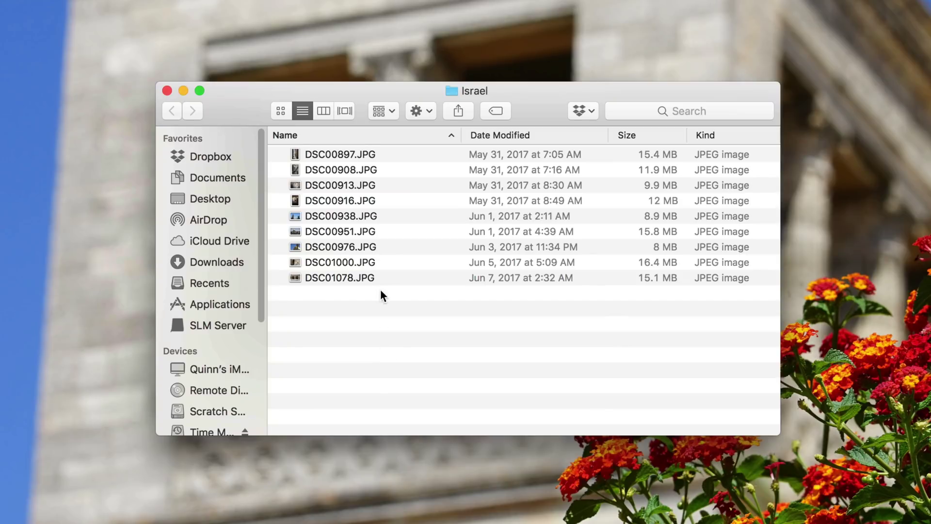
pyautogui.moveTo(380, 290); pyautogui.dragTo(380, 144)
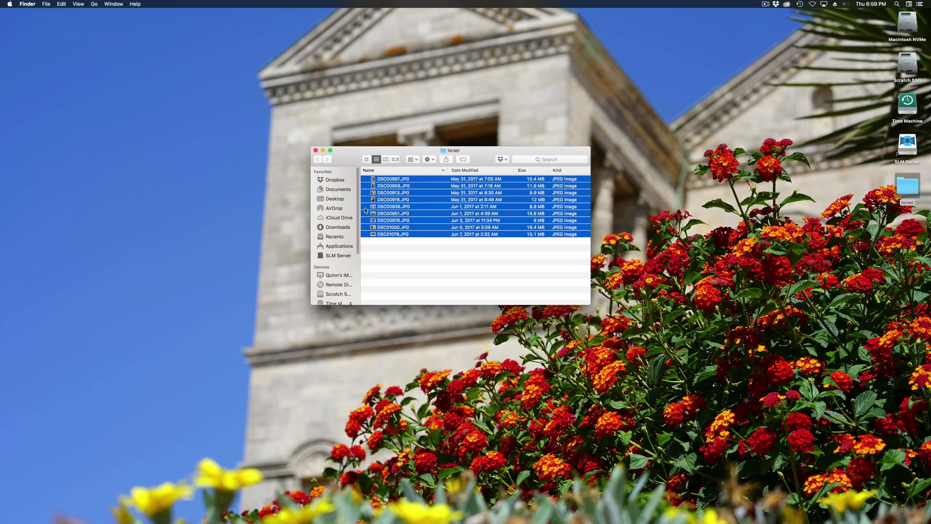
# View the nine photos as a Quick Look index sheet, open DSC00916.JPG, then close the Israel window.
pyautogui.press('space')
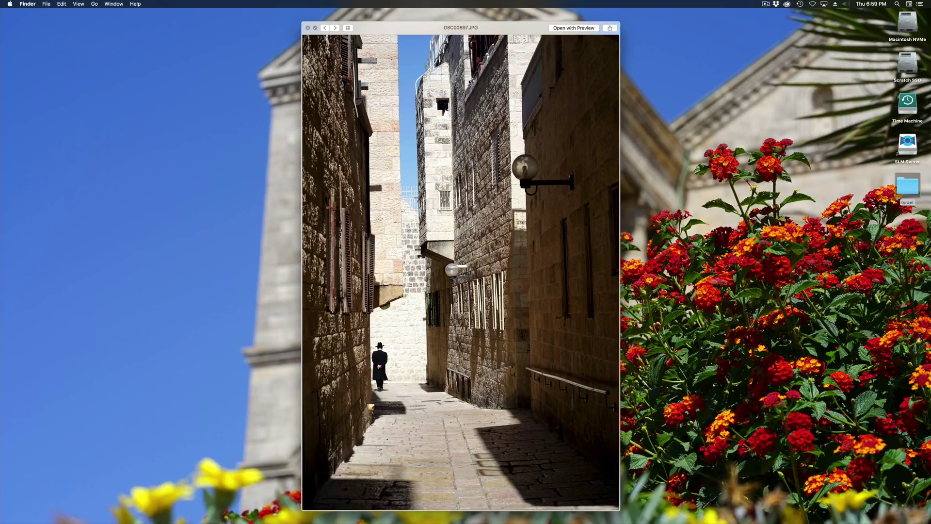
pyautogui.press('super+Return')
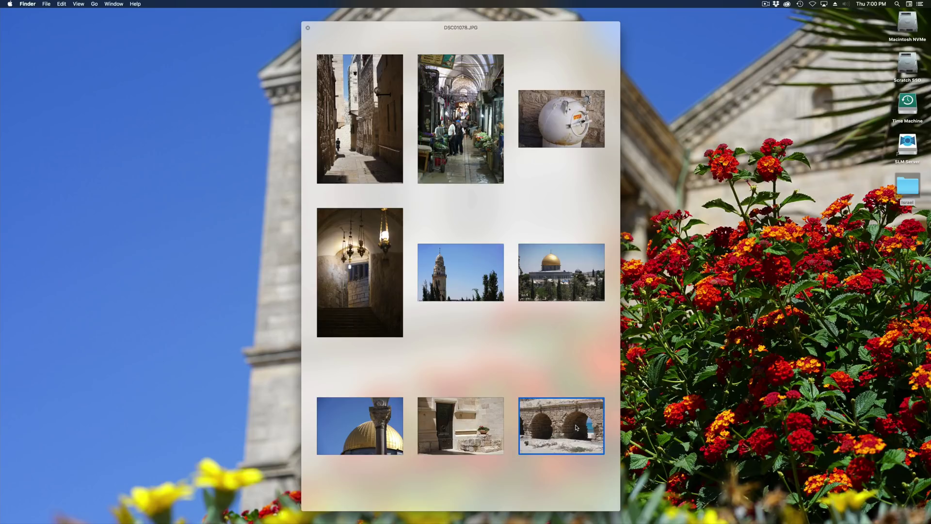
pyautogui.click(386, 298)
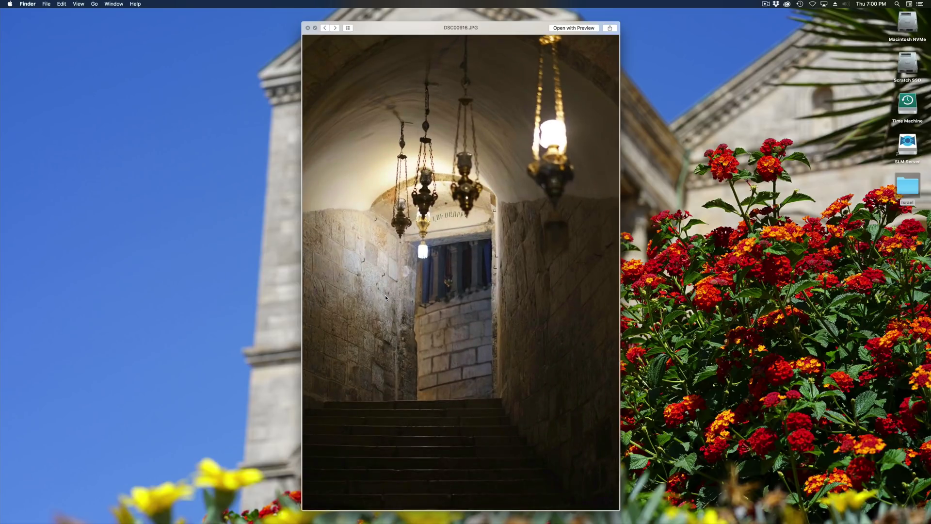
pyautogui.press('space')
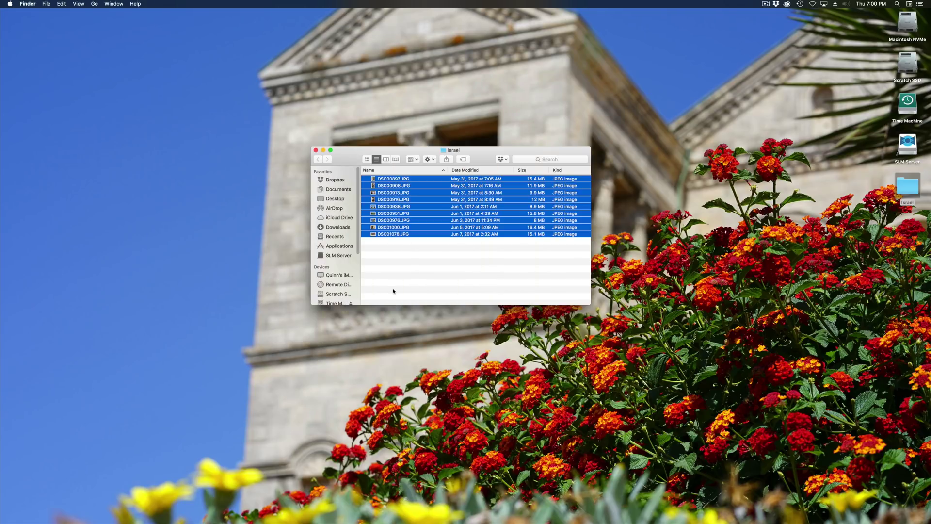
pyautogui.press('super+w')
pyautogui.moveTo(2, 320)
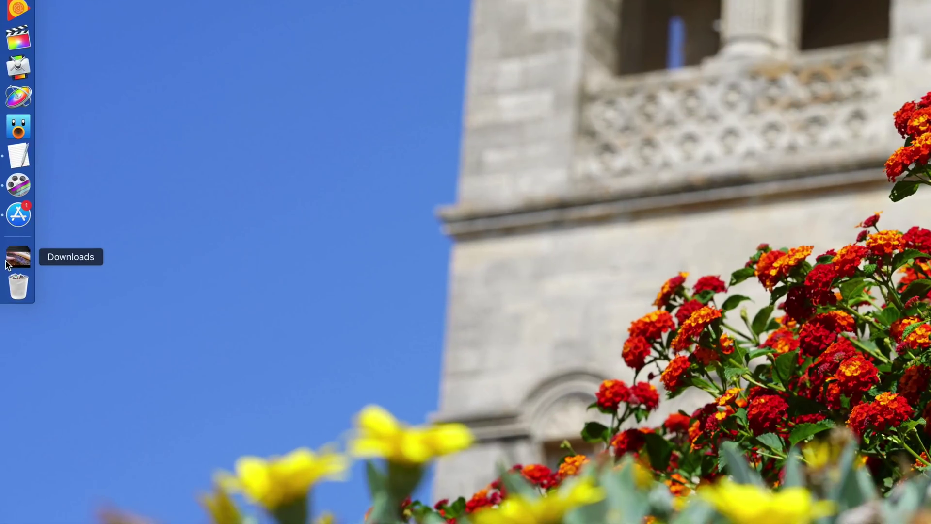
# Open the Downloads Dock stack as a grid and Quick Look IMG_1092.MOV.
pyautogui.click(6, 263)
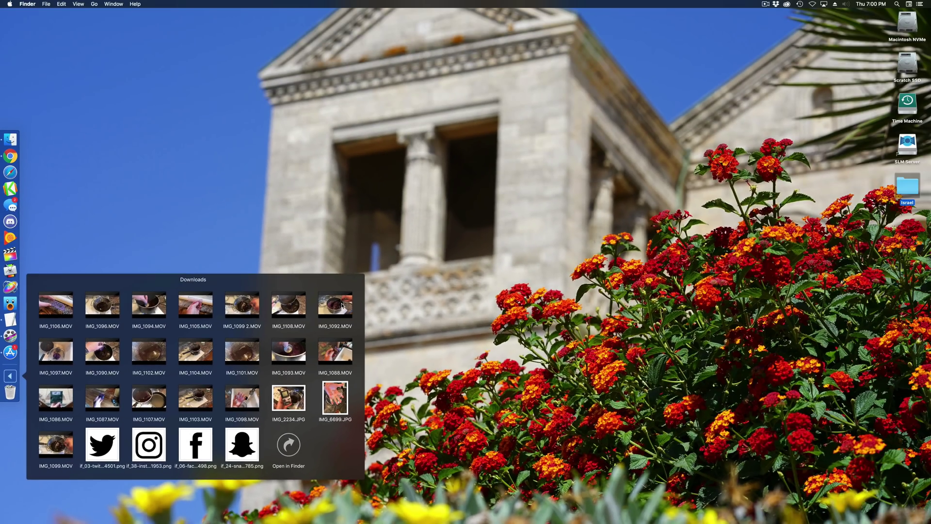
pyautogui.press('space')
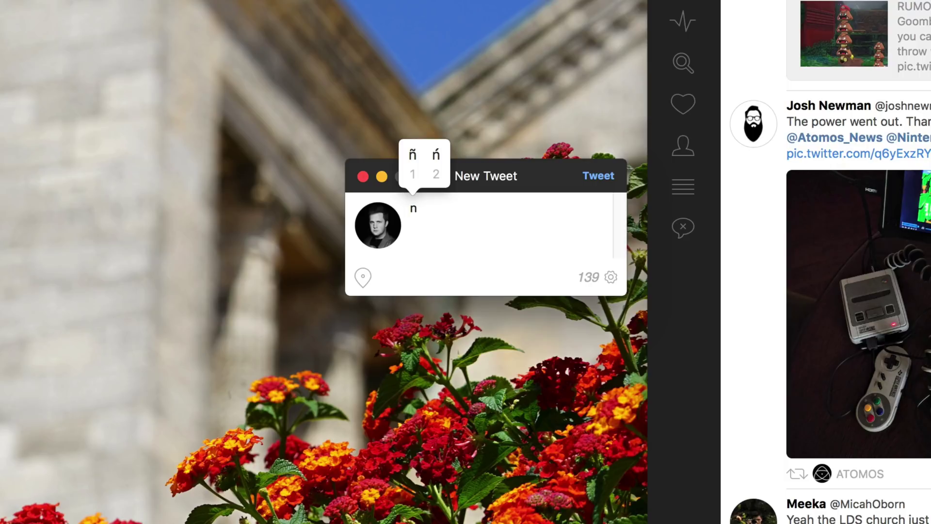
# Clear the tweet and run defaults write -g ApplePressAndHoldEnabled -bool FALSE in Terminal.
pyautogui.press('BackSpace')
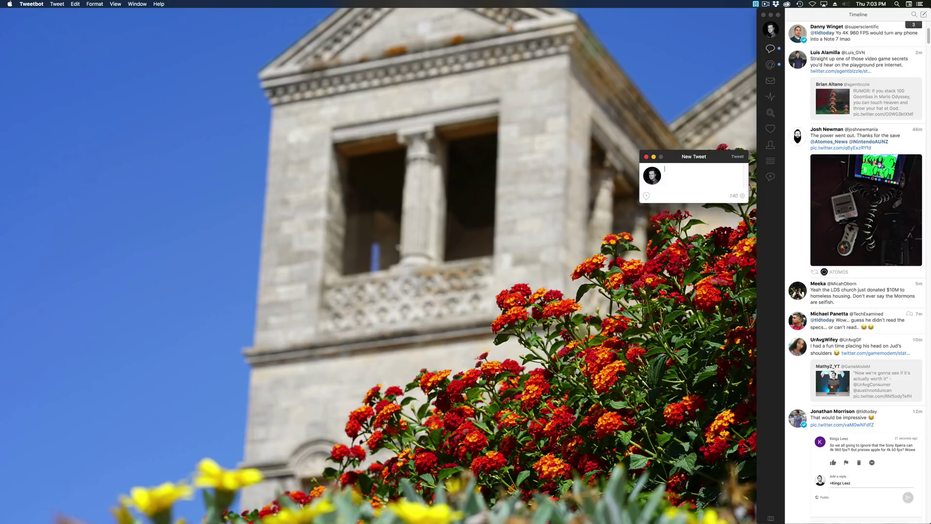
pyautogui.press('super+space')
pyautogui.write('ter')
pyautogui.press('Return')
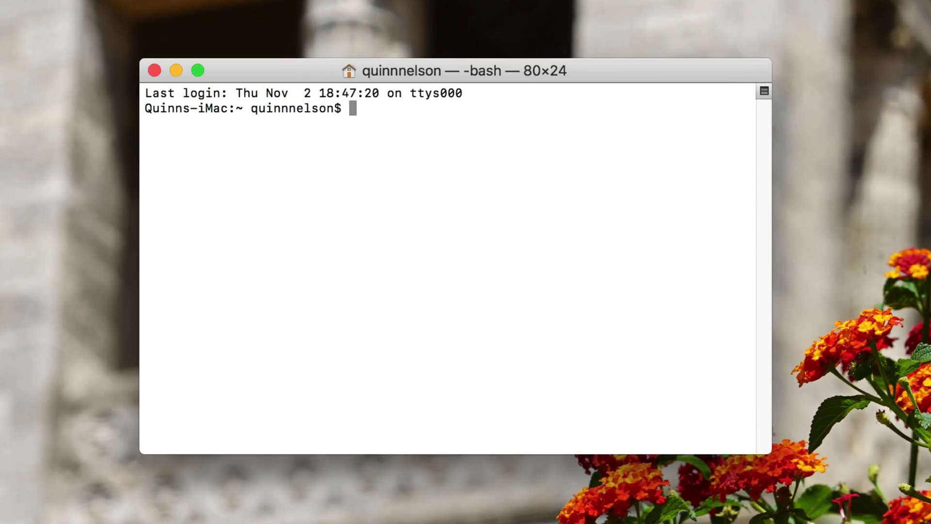
pyautogui.write('defaults write -g ApplePressAndHoldEnabled -bool FALSE')
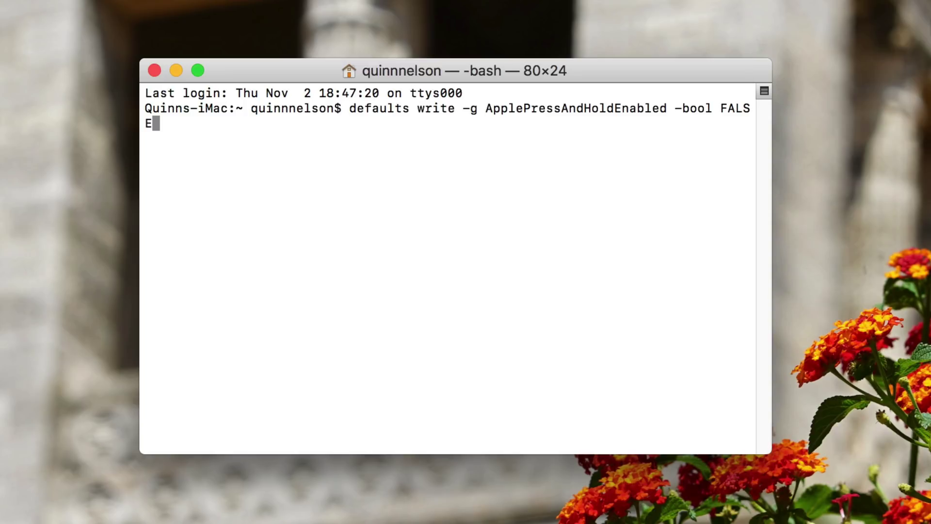
pyautogui.press('Return')
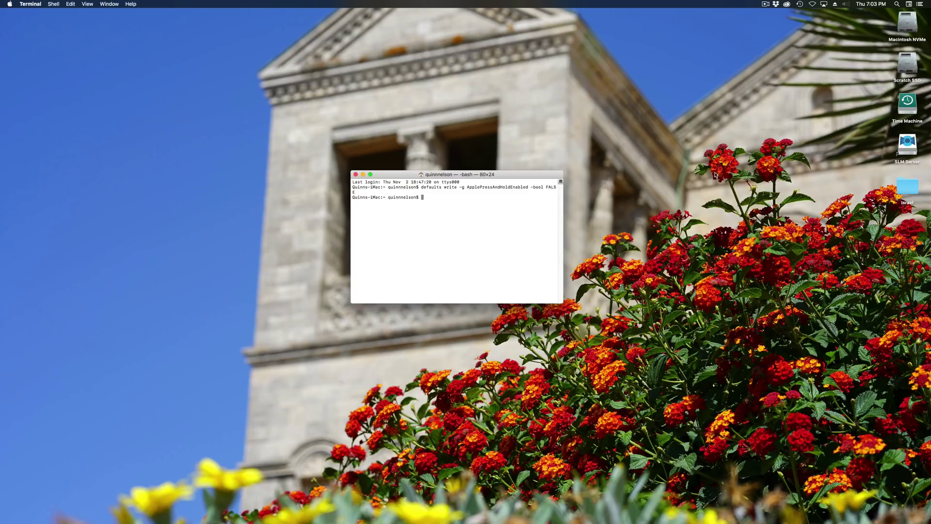
# Test key repeat by holding 'n' in a new Tweetbot tweet.
pyautogui.hotkey('alt', 'space')
pyautogui.write('tw')
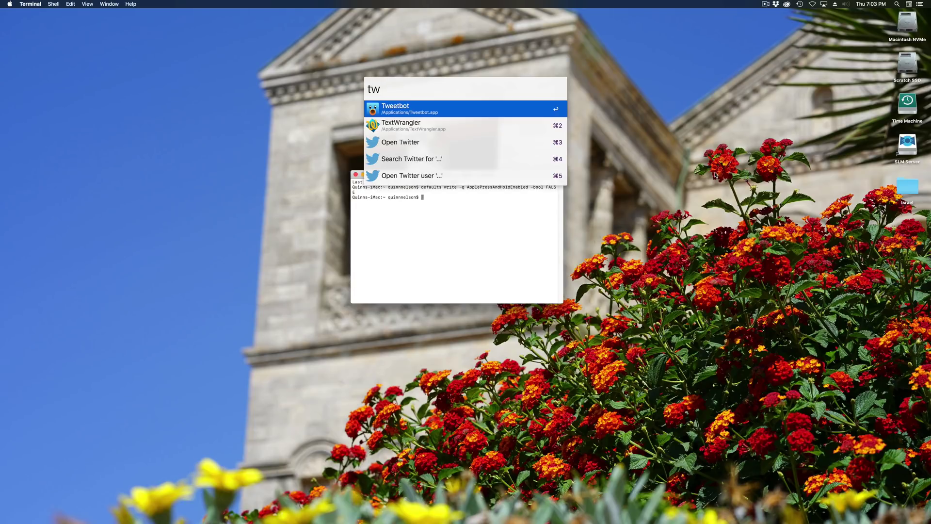
pyautogui.press('Return')
pyautogui.press('super+n')
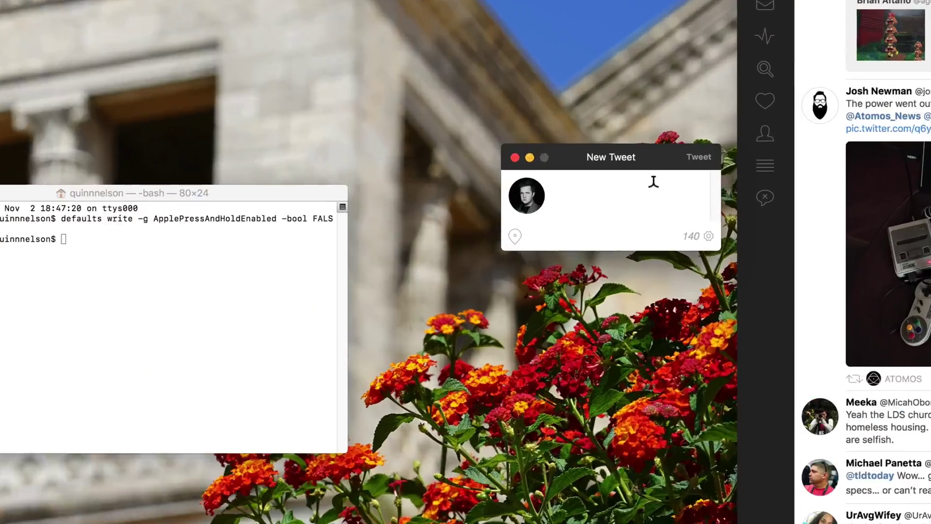
pyautogui.write('nnnnnnnnnnnnnn')
pyautogui.write('nnnnnnnnnnnnnnnnnnnnnnnn')
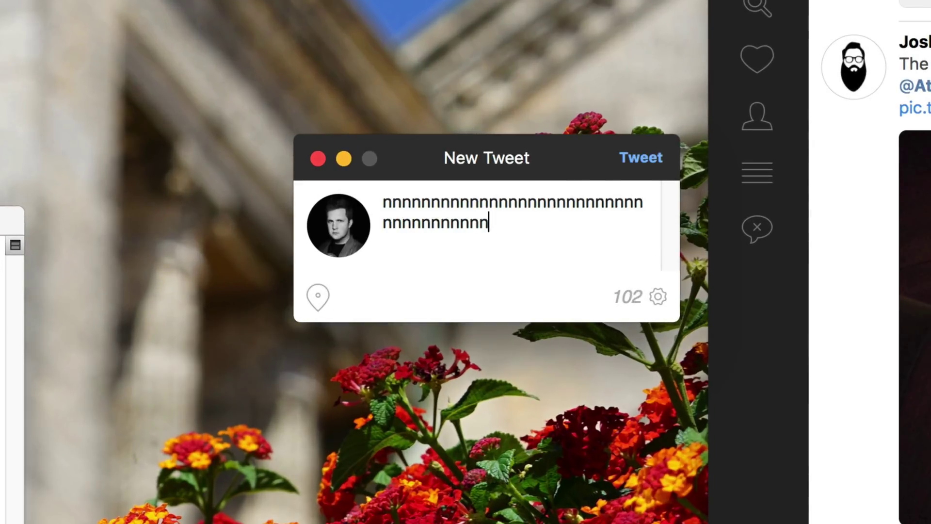
pyautogui.write('nnnn')
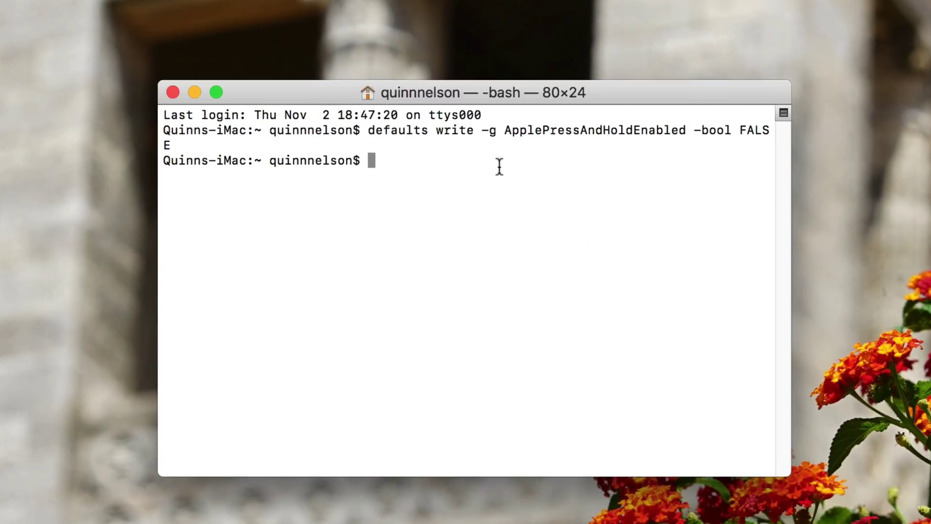
# Rerun the ApplePressAndHoldEnabled command with TRUE to restore accent popups.
pyautogui.press('Up')
pyautogui.press('BackSpace')
pyautogui.press('BackSpace')
pyautogui.press('BackSpace')
pyautogui.press('BackSpace')
pyautogui.press('BackSpace')
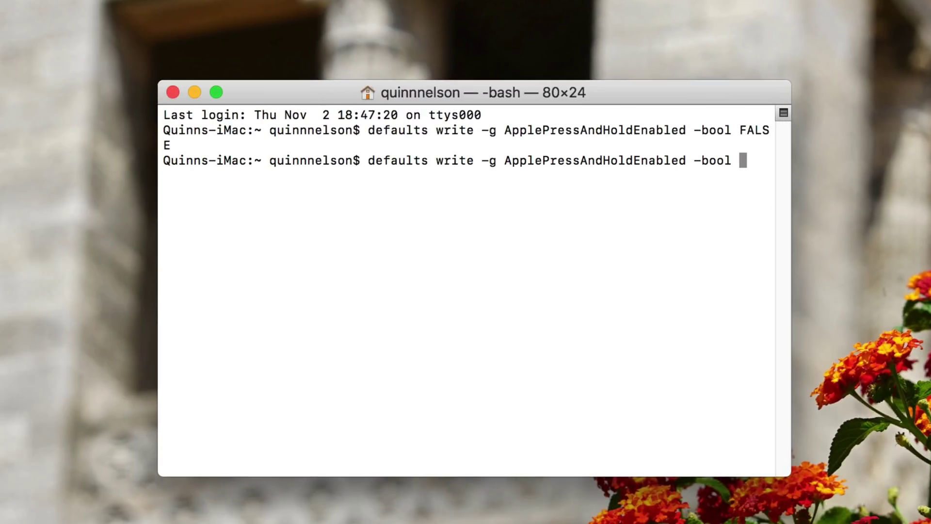
pyautogui.write('TRUE')
pyautogui.press('Return')
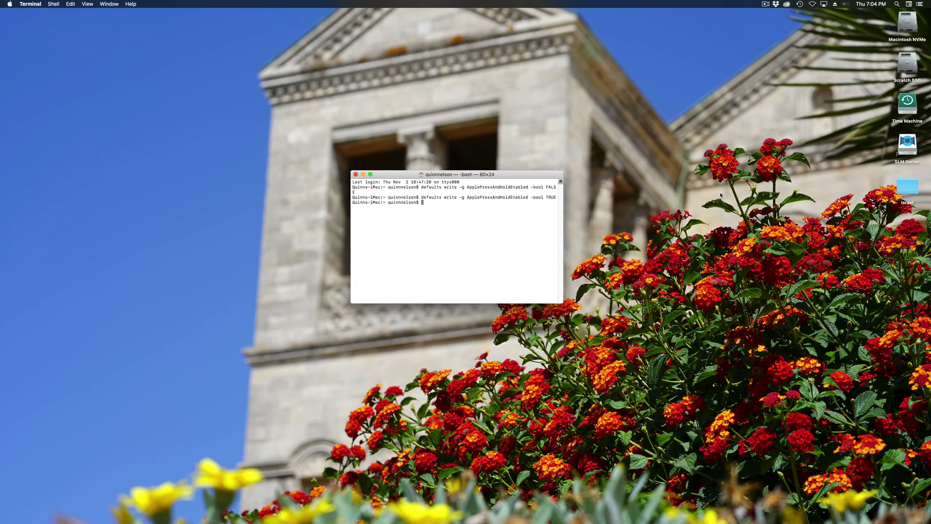
# Back in Tweetbot, type 'n' in a new tweet to check the accent choices.
pyautogui.hotkey('alt', 'space')
pyautogui.press('Escape')
pyautogui.press('super+Tab')
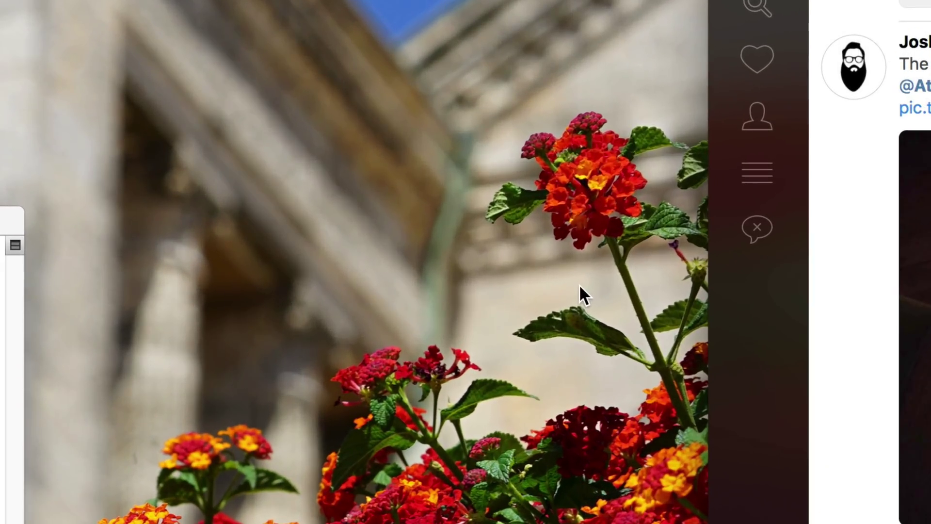
pyautogui.press('super+n')
pyautogui.write('n')
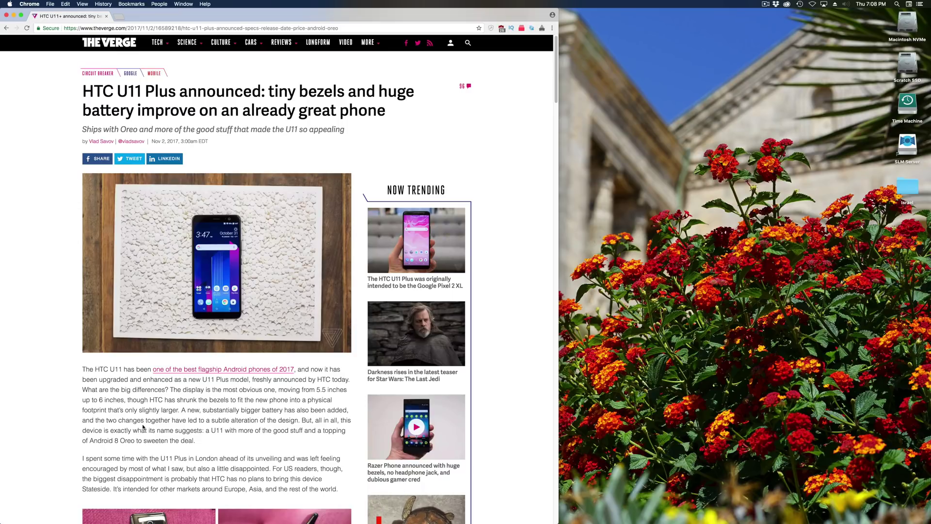
pyautogui.moveTo(201, 442); pyautogui.dragTo(118, 386)
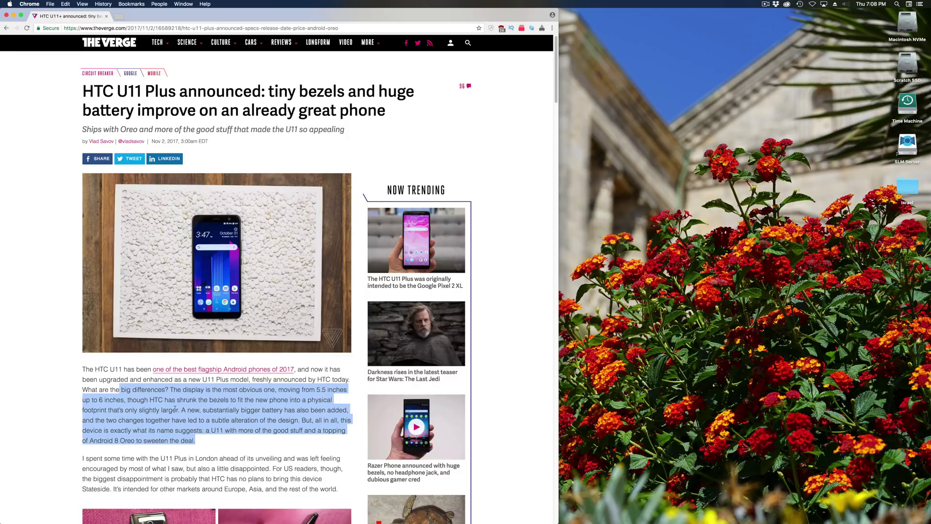
pyautogui.click(201, 393)
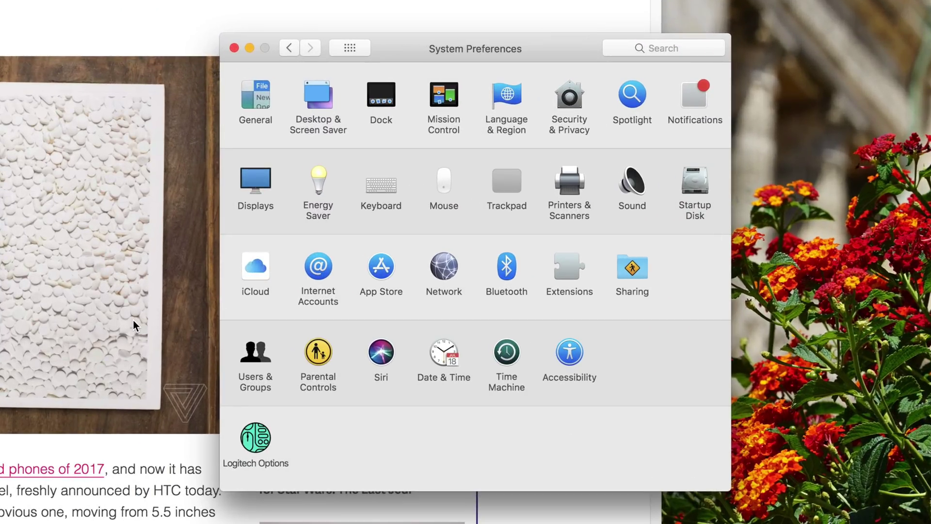
# Show the Text group of Services shortcuts in Keyboard preferences.
pyautogui.click(377, 180)
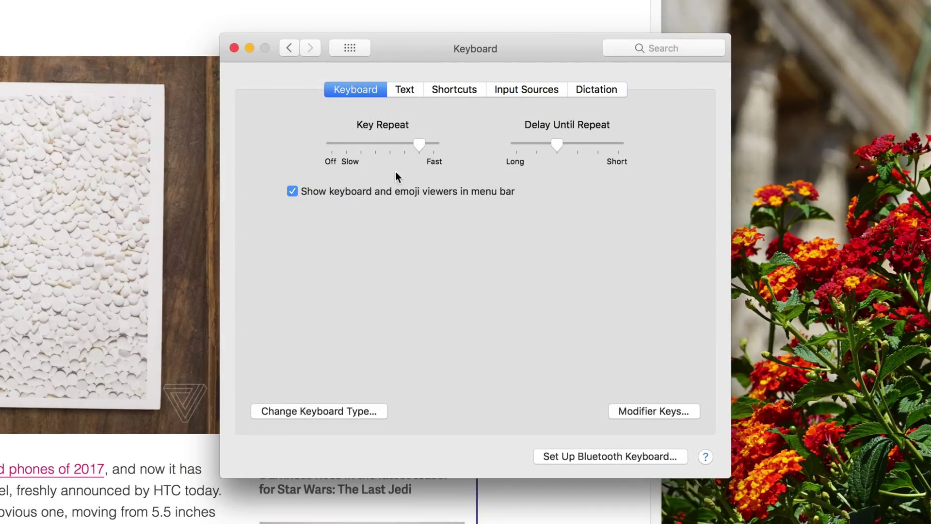
pyautogui.click(461, 91)
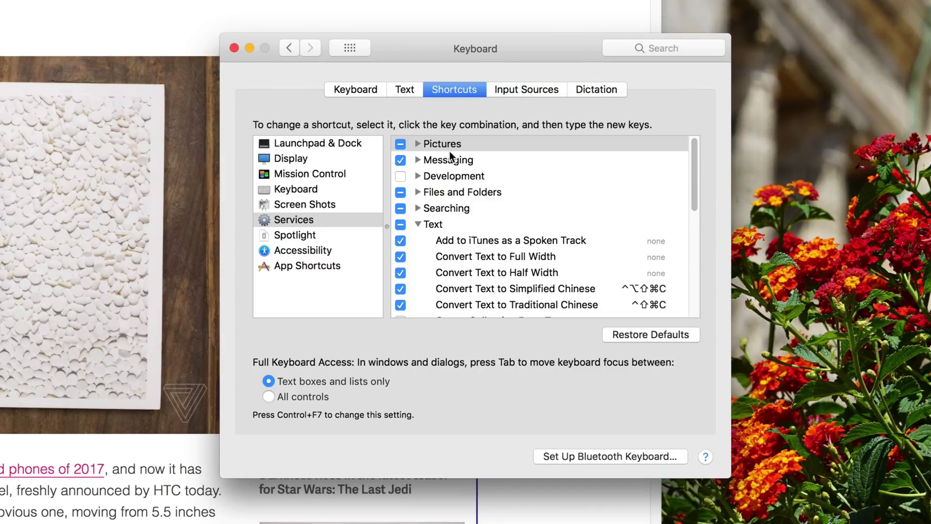
pyautogui.click(277, 220)
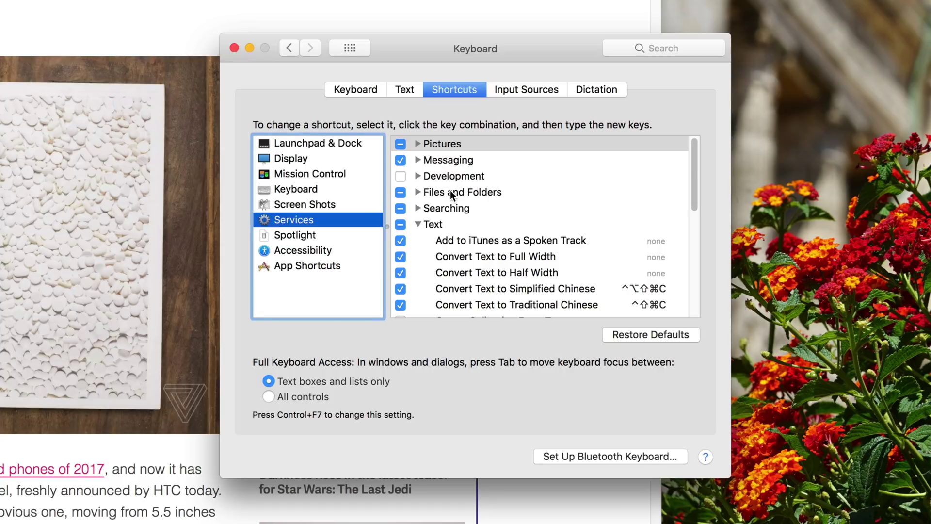
pyautogui.scroll(-10, 451, 192)
pyautogui.scroll(5, 443, 180)
pyautogui.click(458, 163)
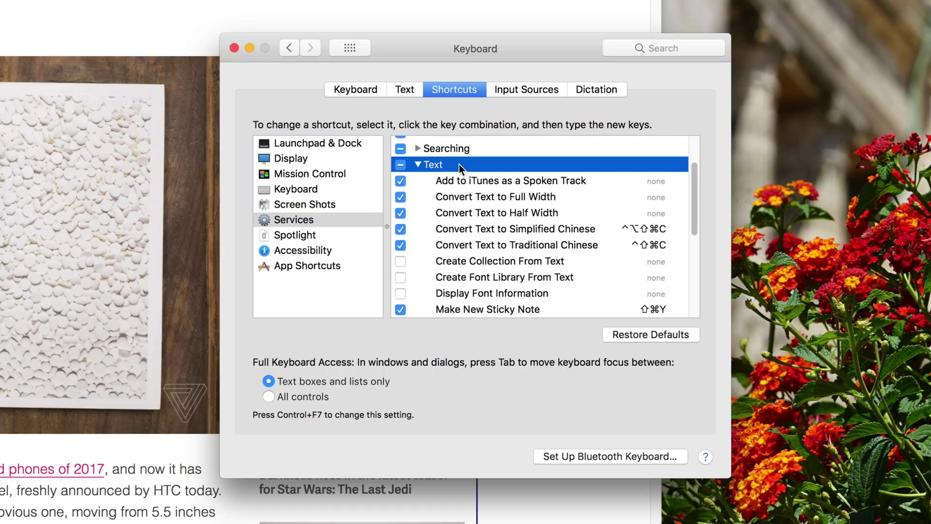
pyautogui.scroll(-5, 504, 203)
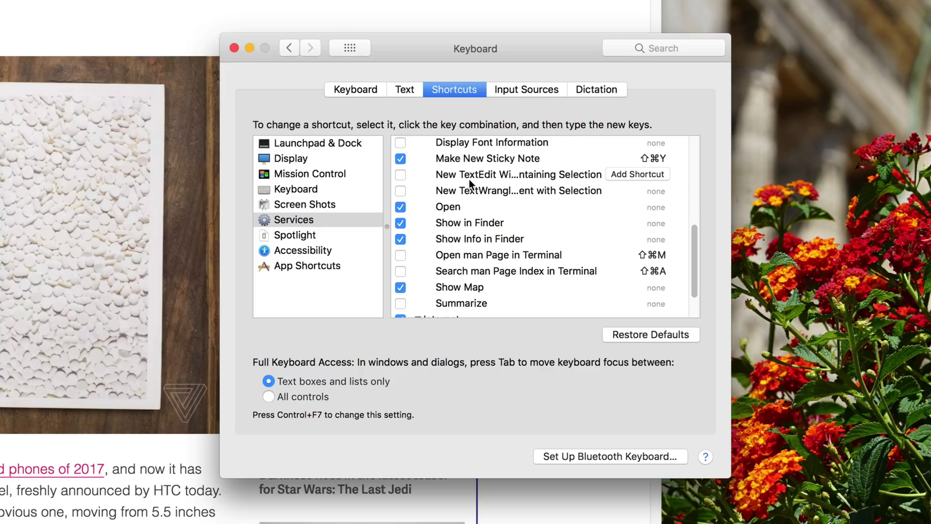
pyautogui.scroll(1, 470, 179)
# Enable New TextEdit Window Containing Selection with shortcut ^⌥⌘1, then select the article's closing sentence.
pyautogui.click(456, 183)
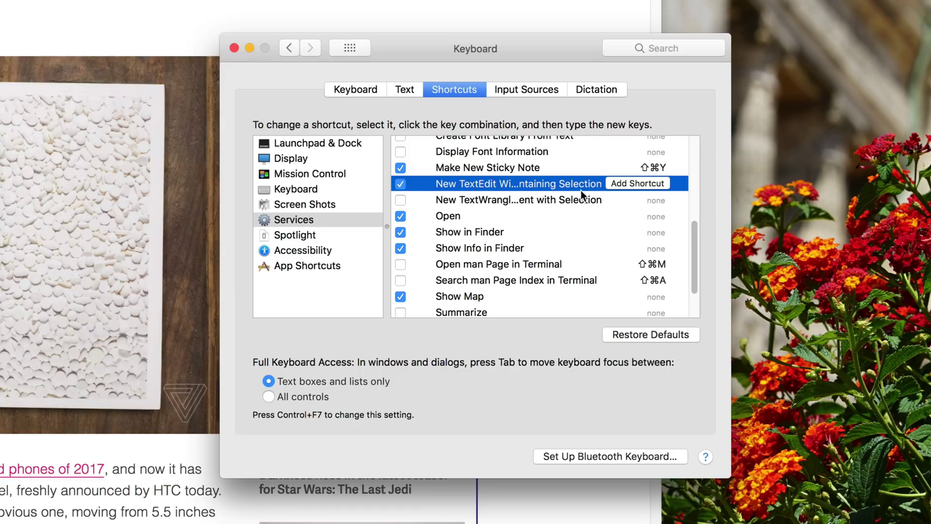
pyautogui.click(664, 182)
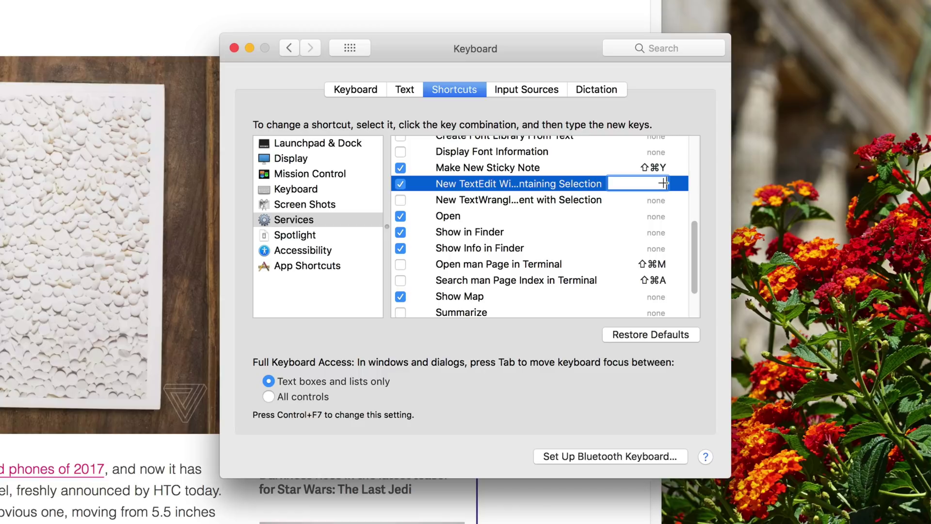
pyautogui.press('ctrl+alt+super+1')
pyautogui.click(508, 200)
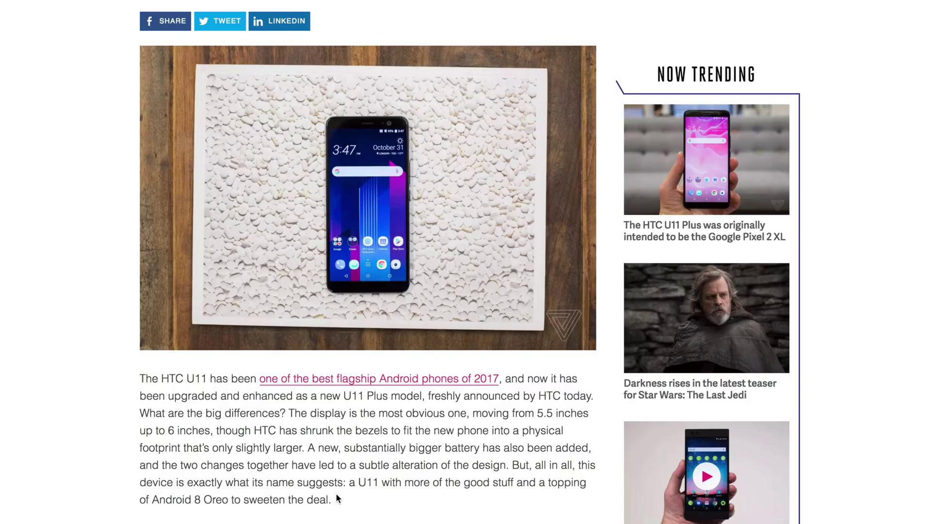
pyautogui.moveTo(338, 498); pyautogui.dragTo(515, 459)
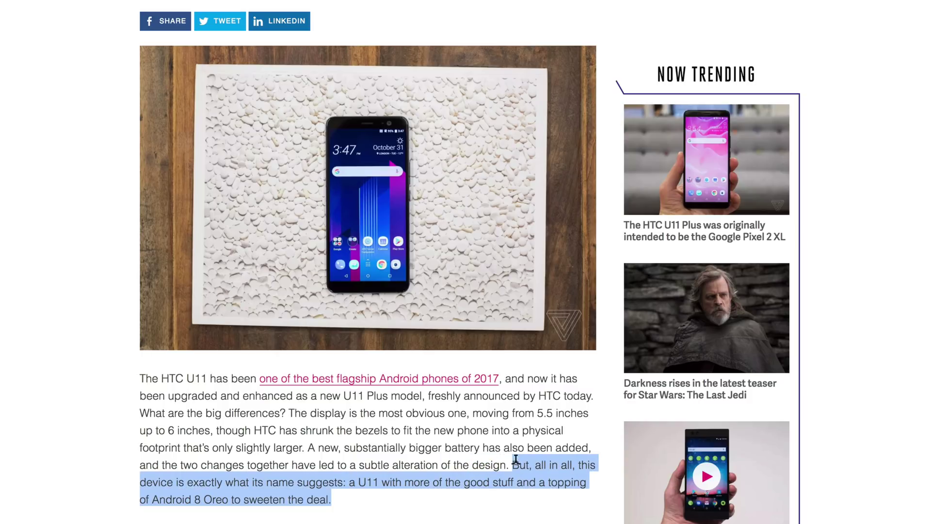
# Send the selected sentence to a new TextEdit window with ^⌥⌘1 and move it right.
pyautogui.press('ctrl+alt+super+1')
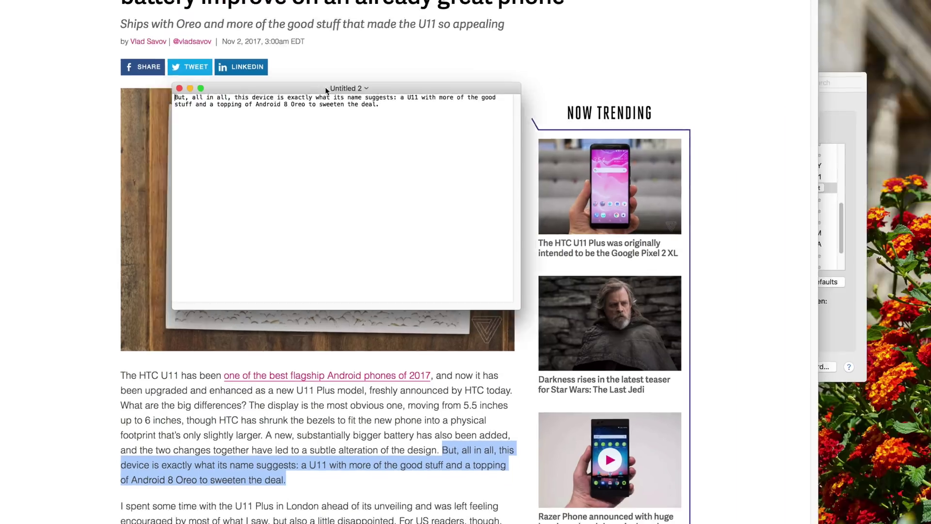
pyautogui.moveTo(308, 44); pyautogui.dragTo(625, 164)
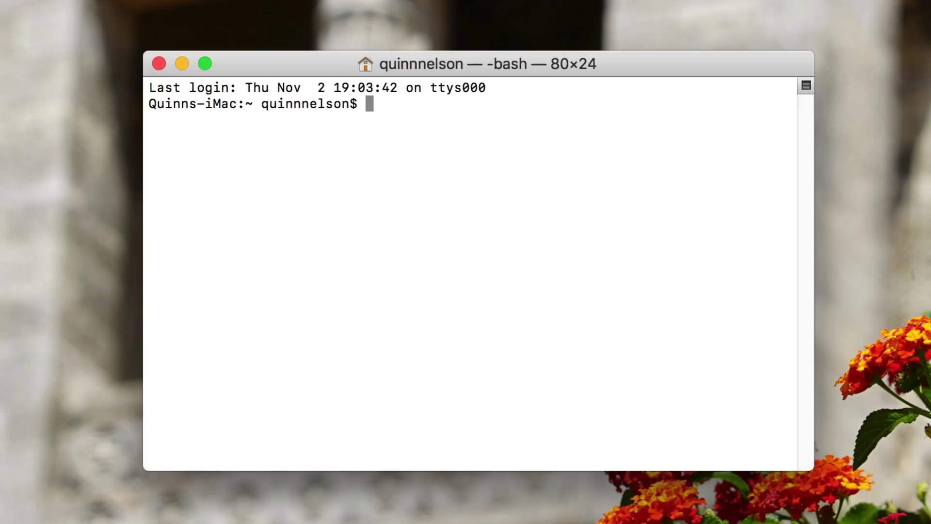
# Run the pasted defaults write command with LoginwindowText set to "Don't touch this...".
pyautogui.write('sudo defaults write /Library/Preferences/com.apple.loginwindow LoginwindowText "ENTER HERE"')
pyautogui.press('Left')
pyautogui.press('BackSpace')
pyautogui.press('BackSpace')
pyautogui.press('BackSpace')
pyautogui.press('BackSpace')
pyautogui.press('BackSpace')
pyautogui.press('BackSpace')
pyautogui.press('BackSpace')
pyautogui.press('BackSpace')
pyautogui.press('BackSpace')
pyautogui.press('BackSpace')
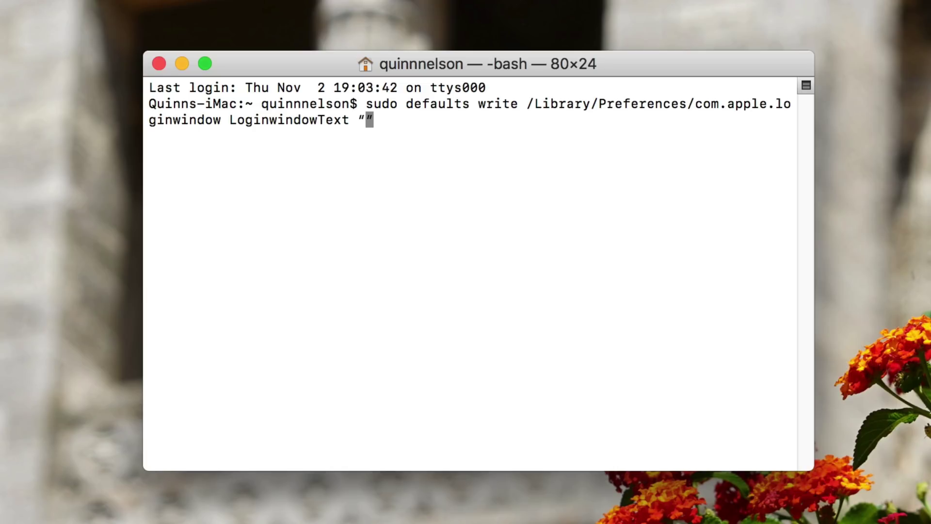
pyautogui.write("Don't touch this.")
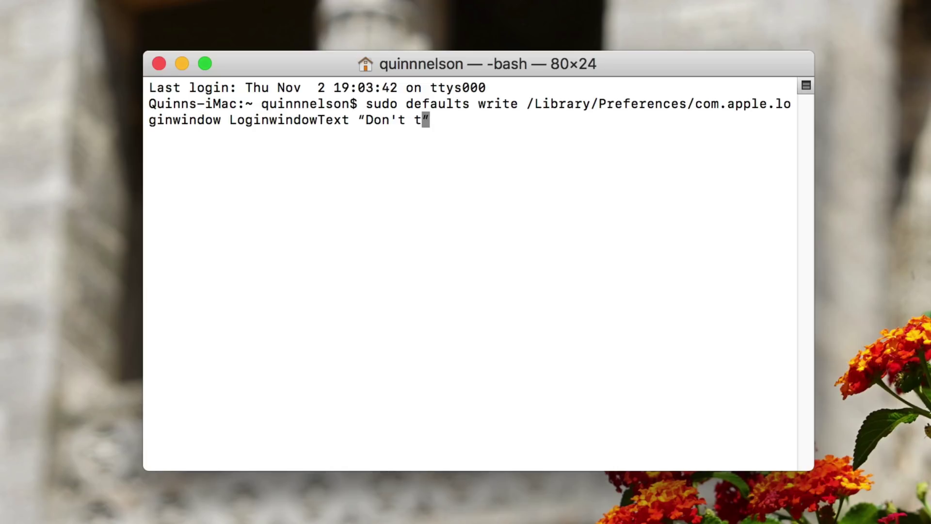
pyautogui.write('..')
pyautogui.press('Return')
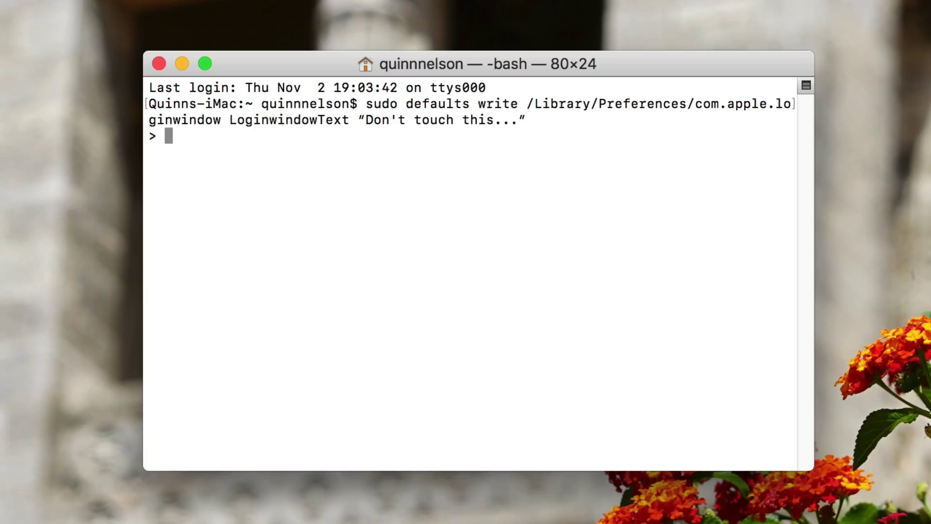